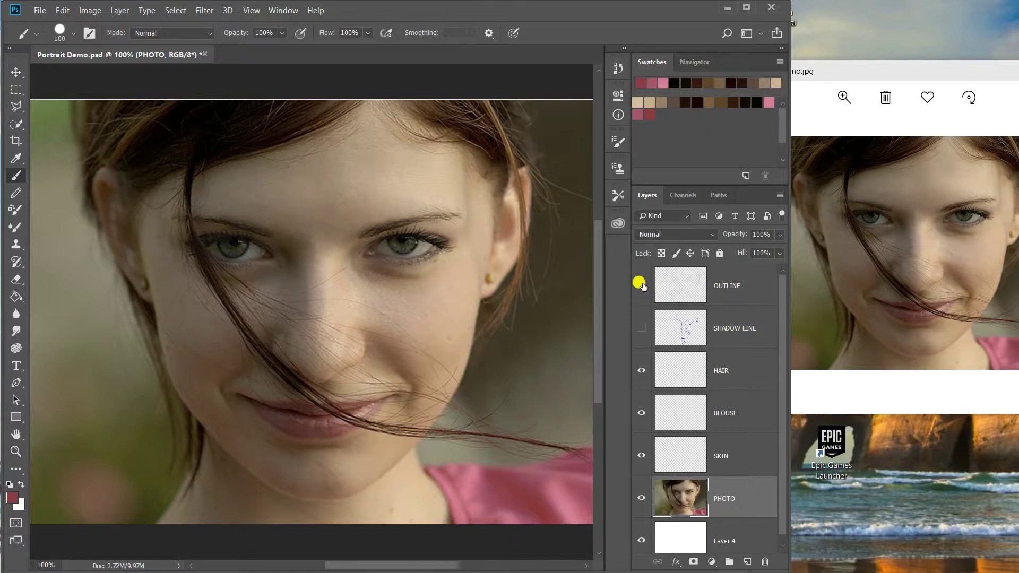
Show the OUTLINE sketch and hide the PHOTO layer, toggling the photo once to compare.
click(641, 286)
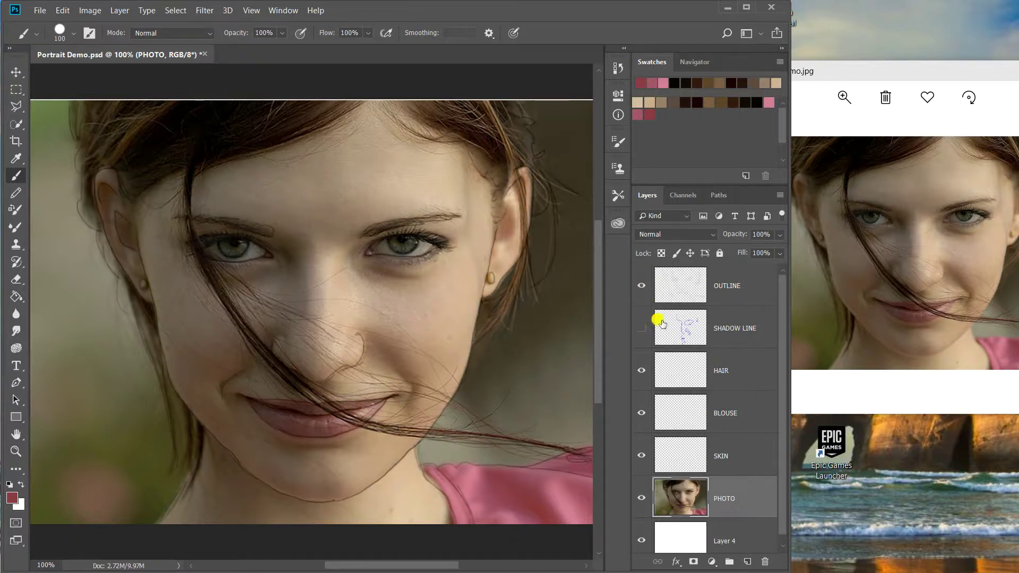
click(641, 498)
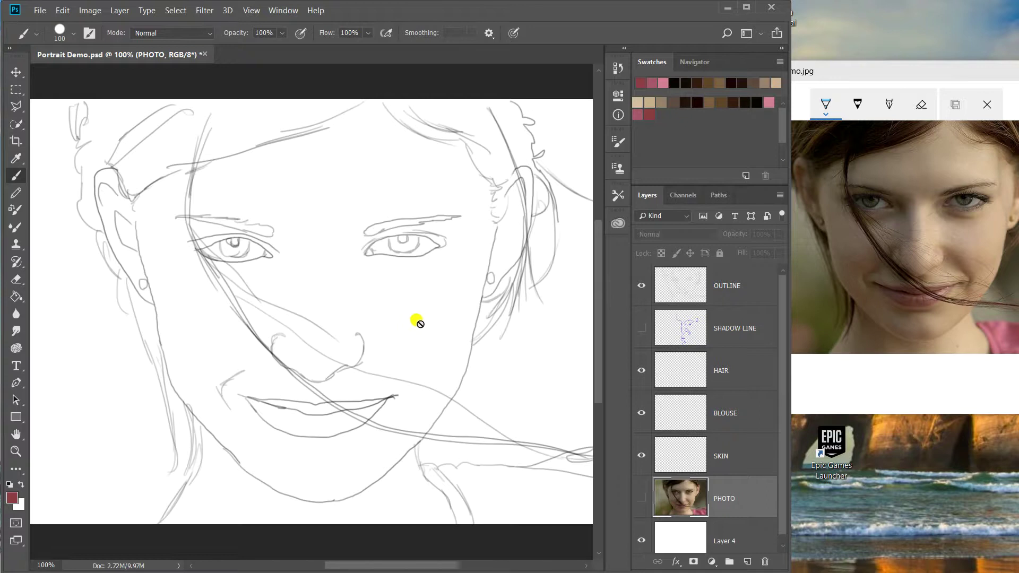
click(641, 498)
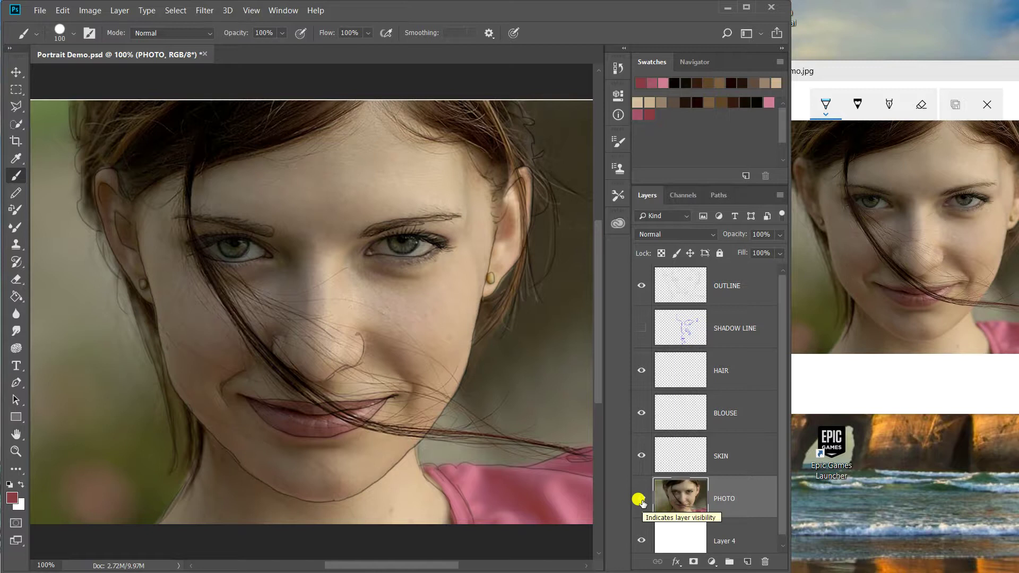
click(640, 499)
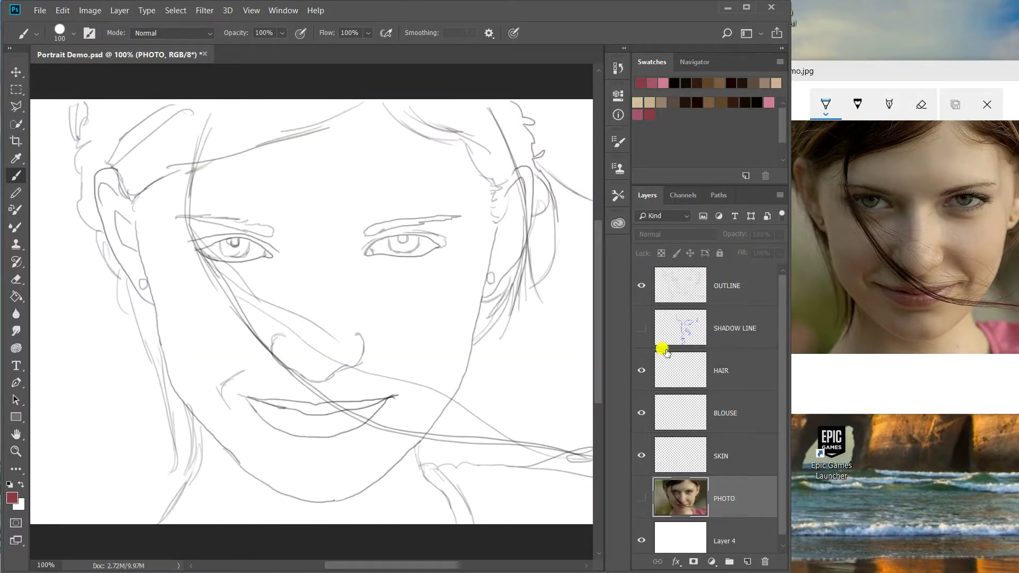
Select the SKIN layer and pick a tan swatch as the paint colour.
click(683, 455)
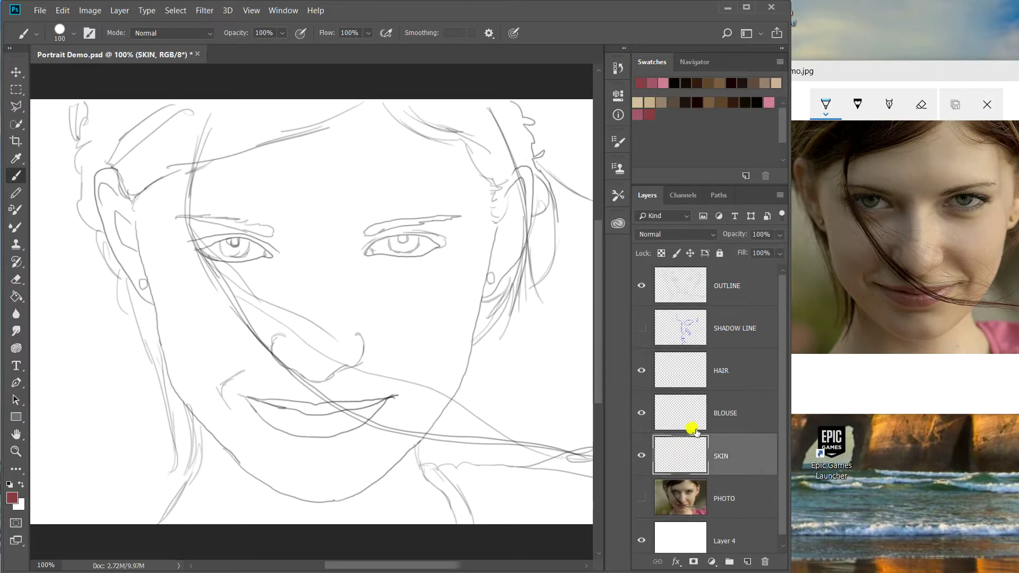
click(648, 100)
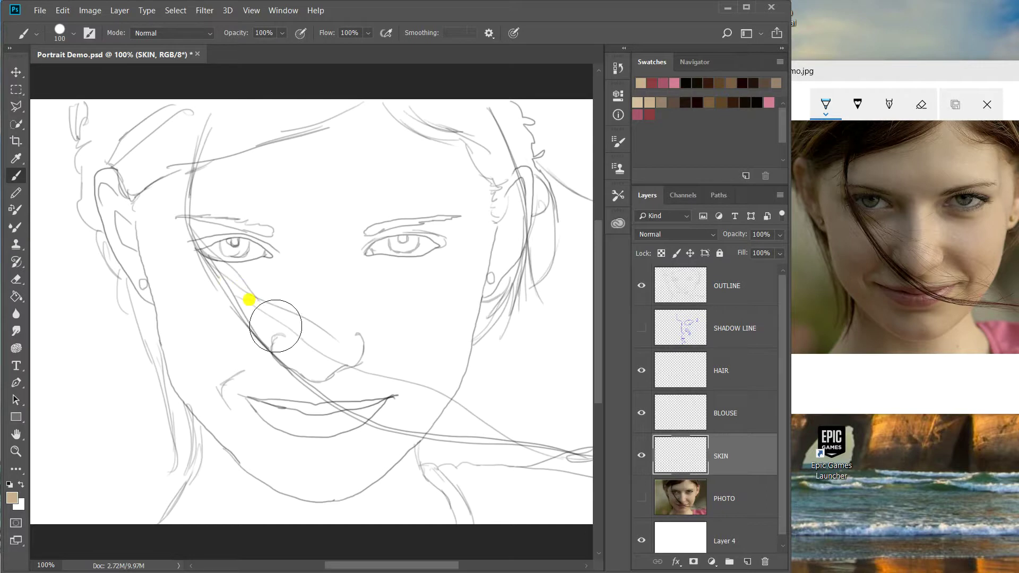
Enlarge the brush to 250 px and paint flat tan over the whole face and neck.
key(bracketright)
key(bracketright)
key(bracketright)
key(bracketright)
key(bracketright)
key(bracketright)
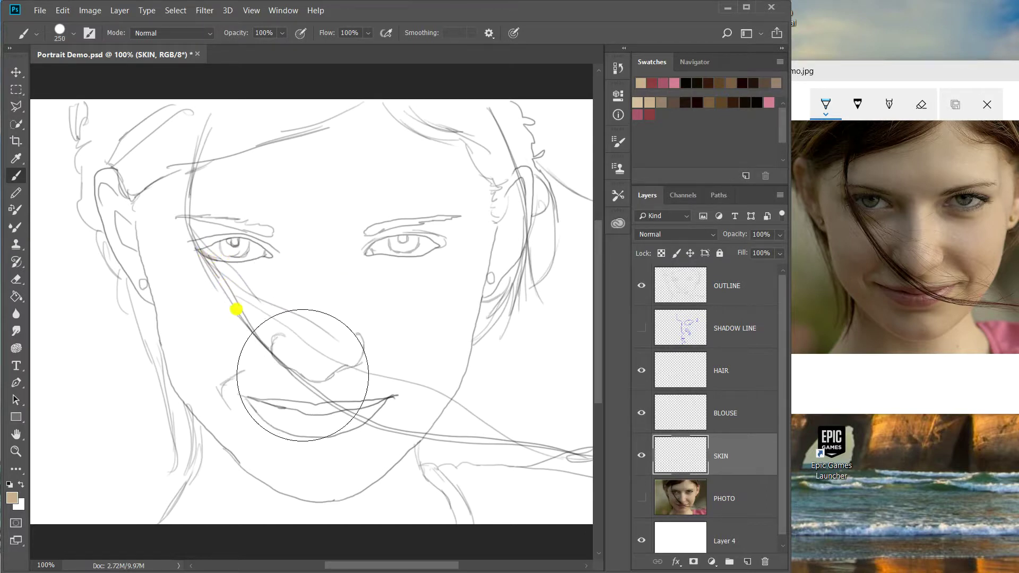
mouse_move(317, 386)
mouse_down()
mouse_move(277, 332)
mouse_move(262, 205)
mouse_move(233, 207)
mouse_move(207, 185)
mouse_move(198, 208)
mouse_move(233, 355)
mouse_move(276, 408)
mouse_move(260, 408)
mouse_move(260, 396)
mouse_move(257, 466)
mouse_move(216, 555)
mouse_move(307, 462)
mouse_move(335, 514)
mouse_move(353, 482)
mouse_move(353, 432)
mouse_move(352, 480)
mouse_move(382, 523)
mouse_move(414, 543)
mouse_move(449, 532)
mouse_up()
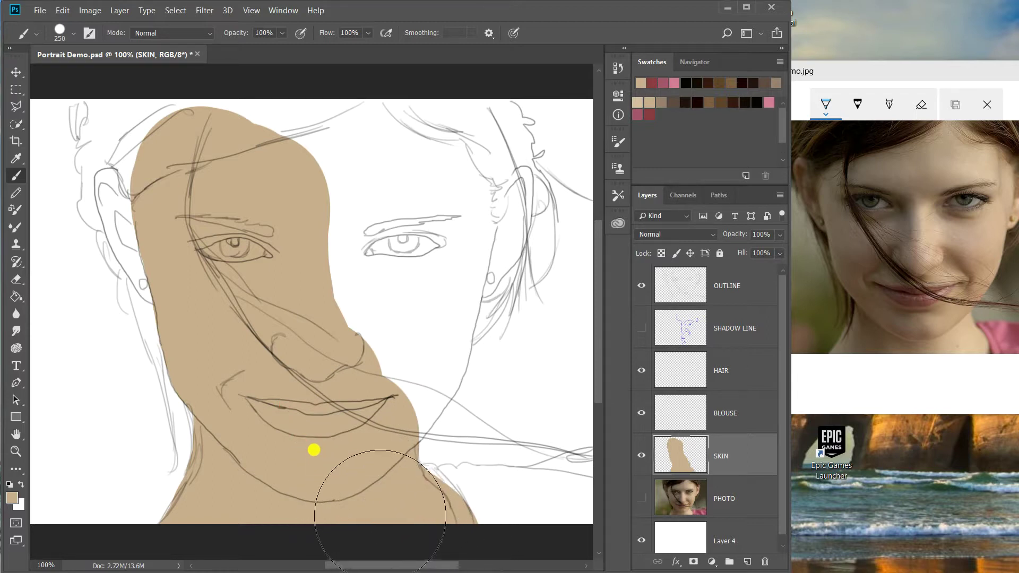
mouse_move(357, 401)
mouse_down()
mouse_move(382, 375)
mouse_move(379, 386)
mouse_move(407, 338)
mouse_move(435, 207)
mouse_move(421, 164)
mouse_move(353, 132)
mouse_move(272, 138)
mouse_move(233, 157)
mouse_move(268, 234)
mouse_move(342, 239)
mouse_move(376, 149)
mouse_up()
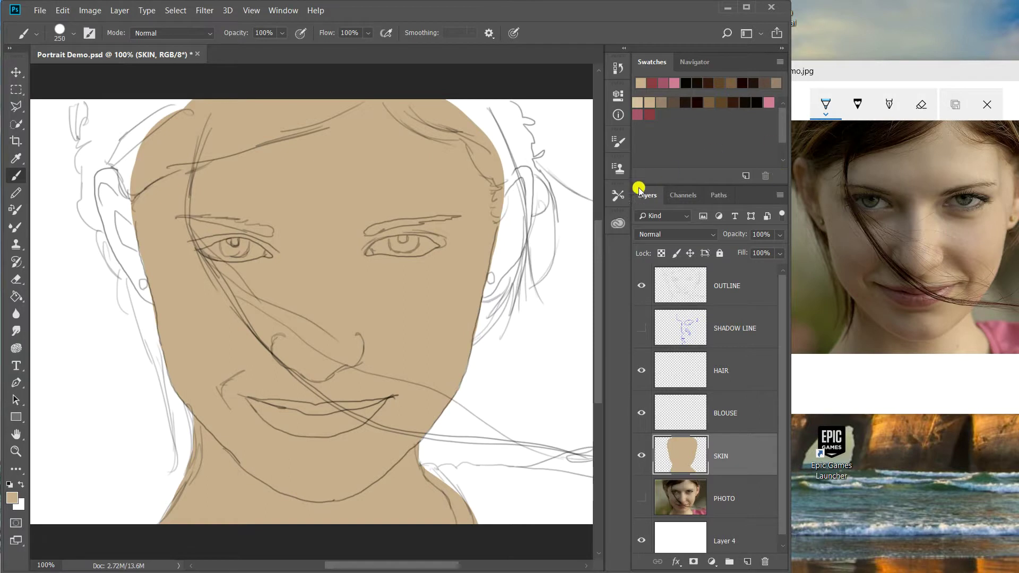
Shrink the brush to 70 px and extend the skin into both ears and the upper-left forehead notch.
key(bracketleft)
key(bracketleft)
key(bracketleft)
key(bracketleft)
key(bracketleft)
key(bracketleft)
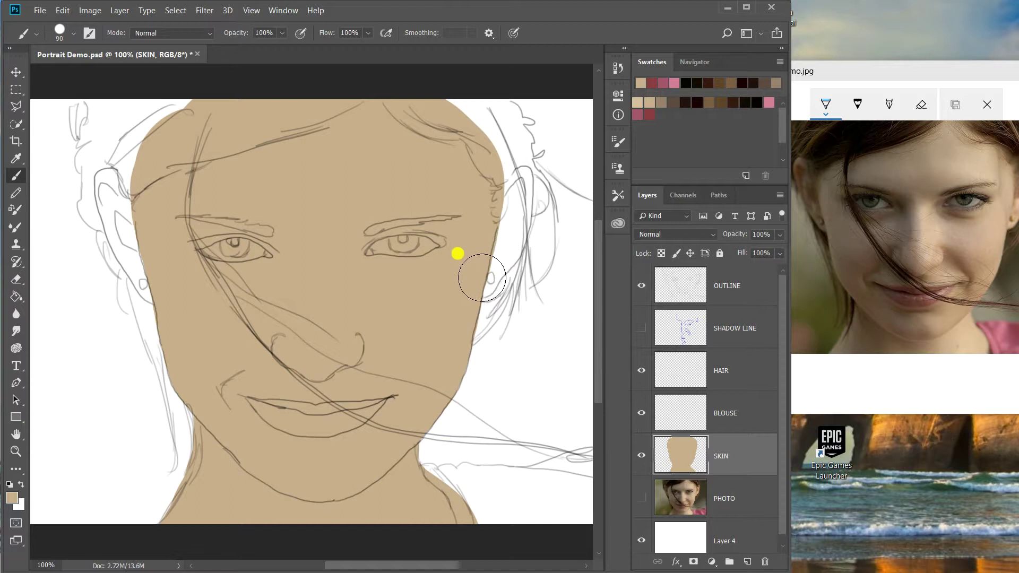
mouse_move(484, 277)
mouse_down()
mouse_move(523, 283)
mouse_move(511, 276)
mouse_up()
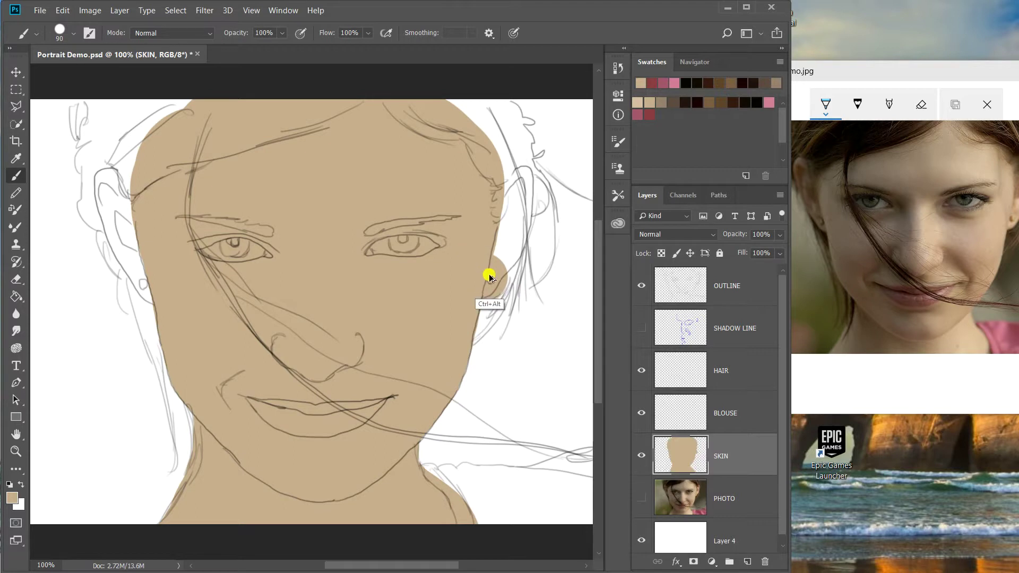
key(ctrl+alt+z)
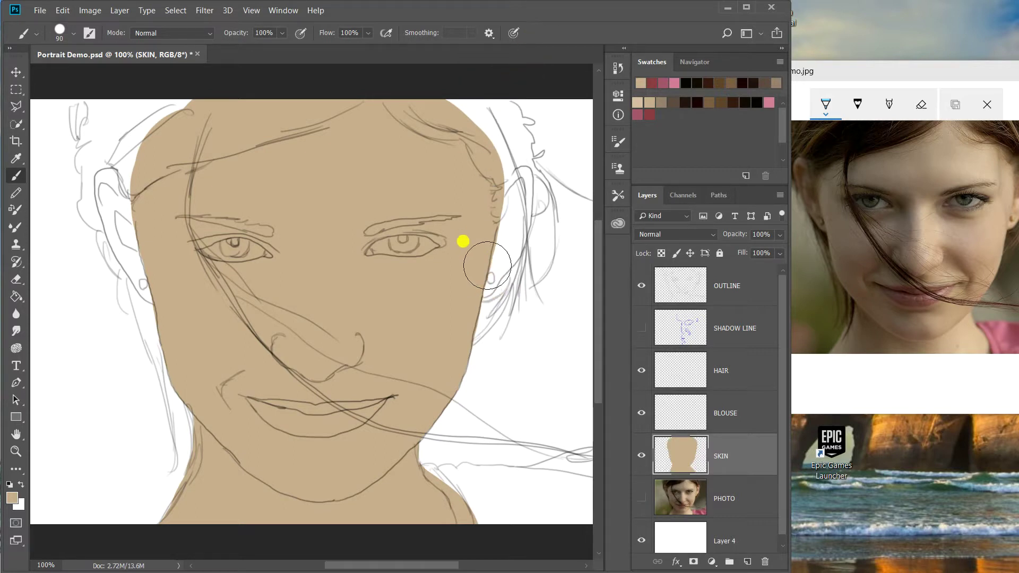
key(bracketleft)
key(bracketleft)
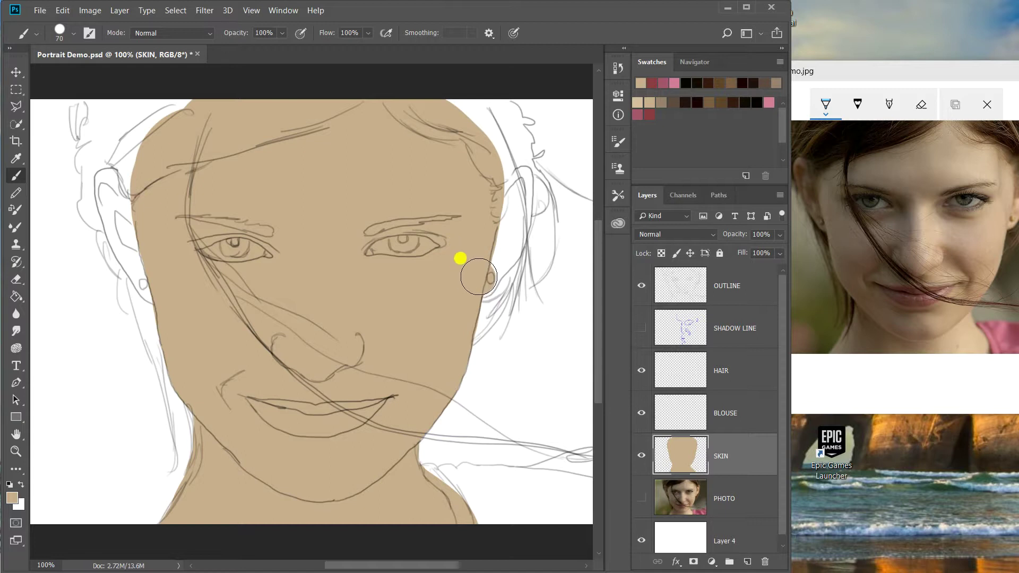
mouse_move(478, 276)
mouse_down()
mouse_move(503, 248)
mouse_move(515, 181)
mouse_move(513, 212)
mouse_move(481, 219)
mouse_up()
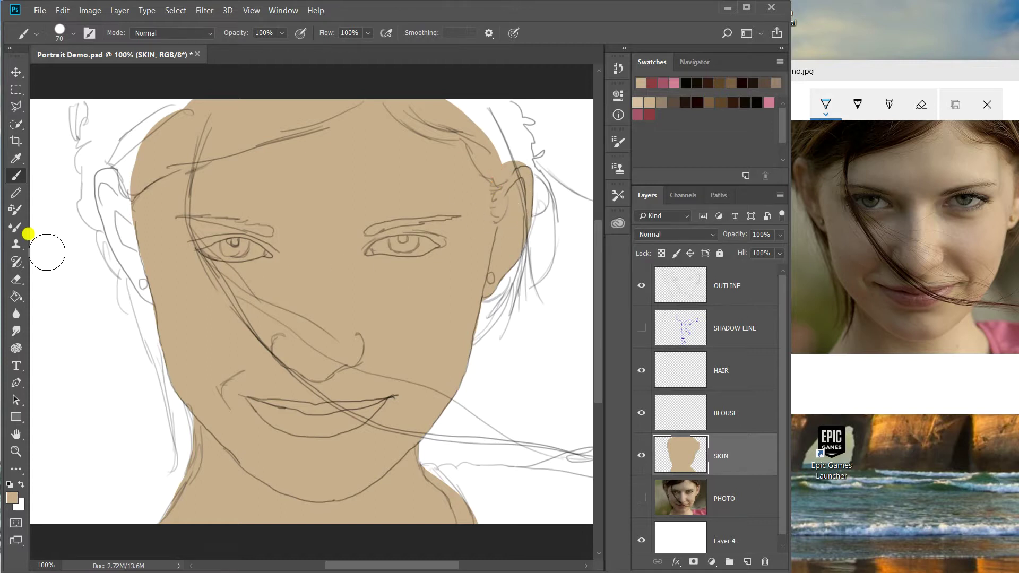
mouse_move(163, 289)
mouse_down()
mouse_move(123, 234)
mouse_move(111, 188)
mouse_move(121, 187)
mouse_up()
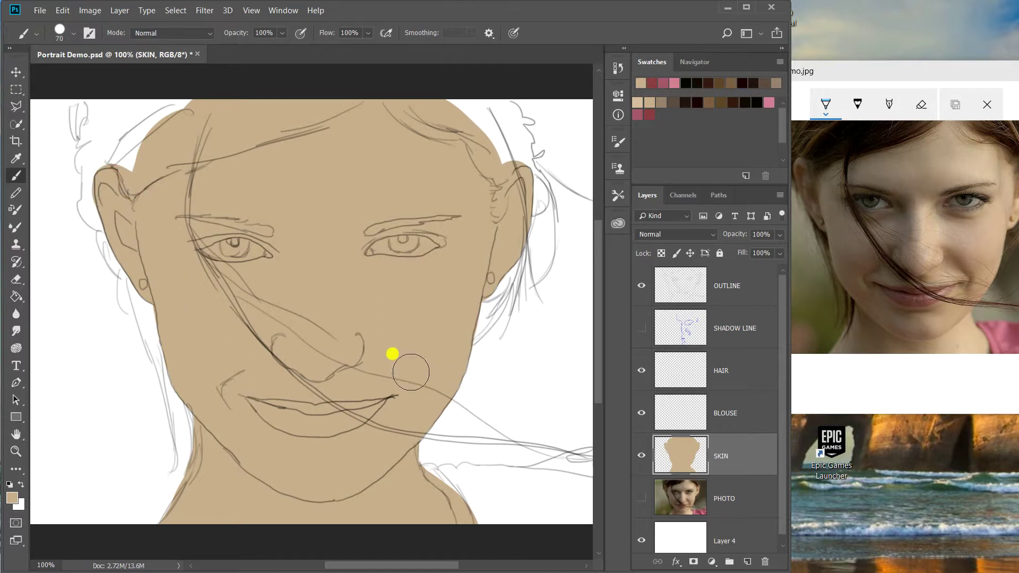
drag(120, 145, 132, 132)
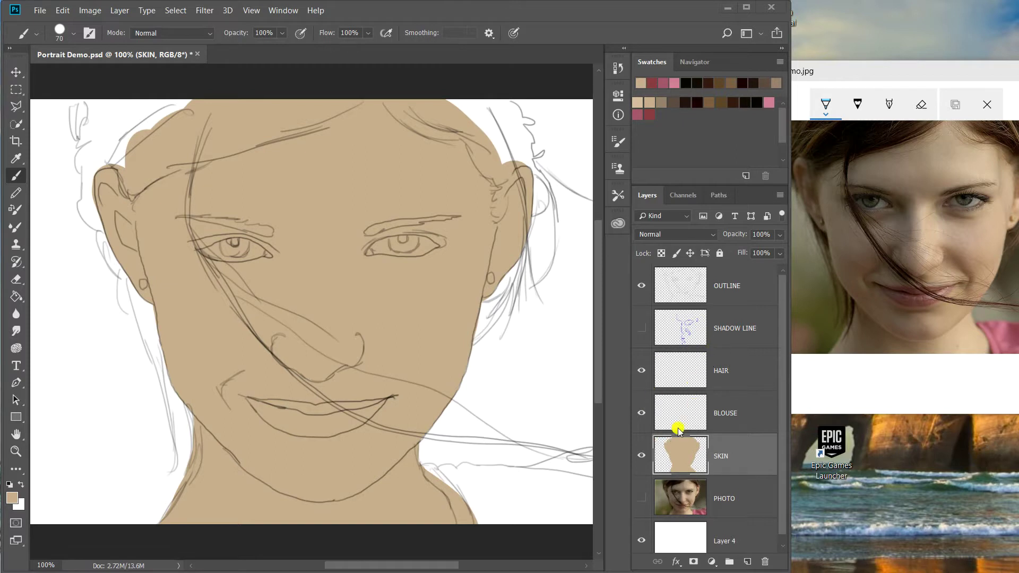
Paint rose blouse colour on the BLOUSE layer below the neck and up the shoulder.
click(688, 412)
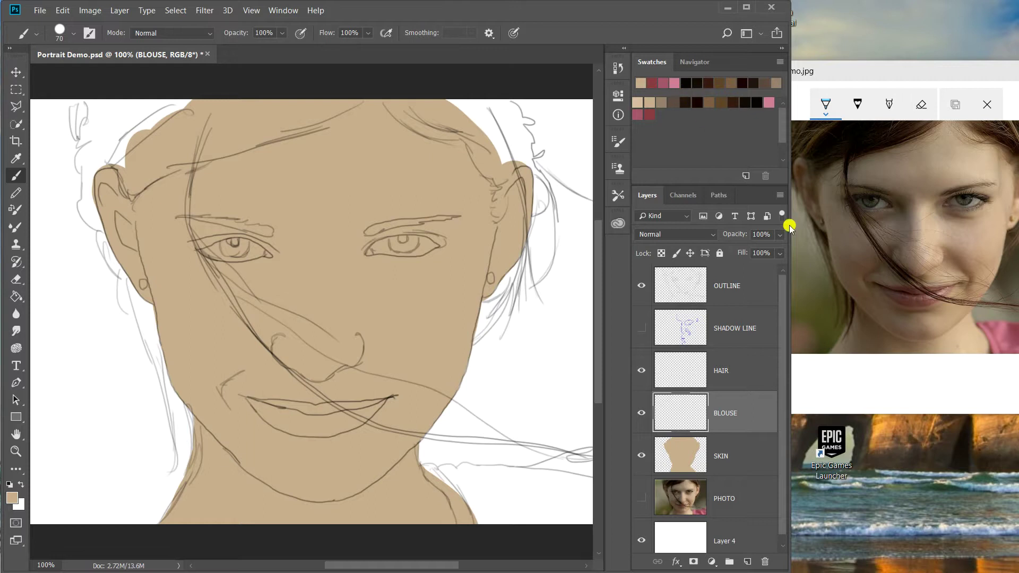
click(663, 82)
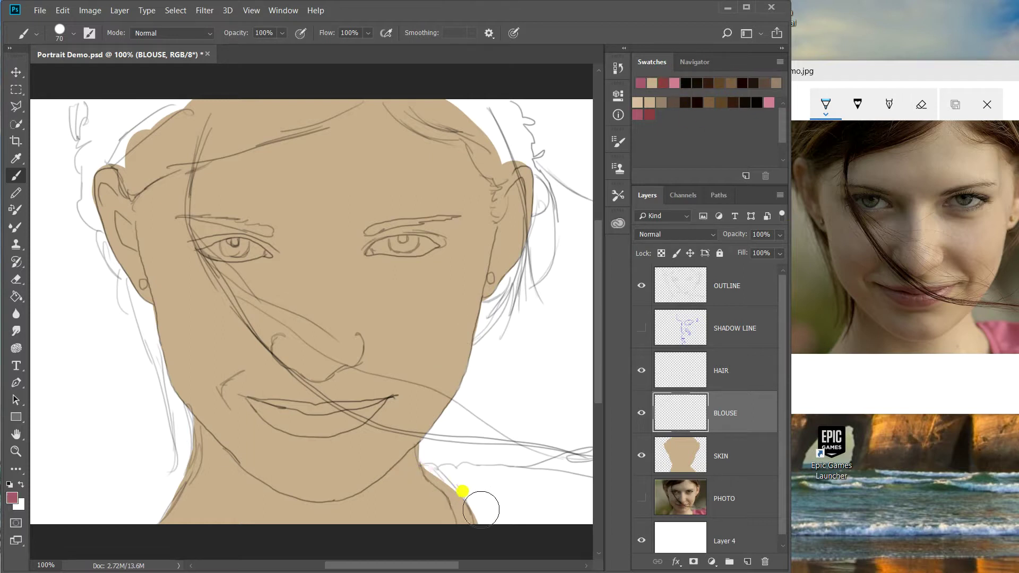
mouse_move(476, 519)
mouse_down()
mouse_move(464, 491)
mouse_move(491, 516)
mouse_move(497, 502)
mouse_move(476, 485)
mouse_move(562, 494)
mouse_move(523, 487)
mouse_move(591, 466)
mouse_move(505, 486)
mouse_move(540, 503)
mouse_move(523, 515)
mouse_move(570, 512)
mouse_move(461, 470)
mouse_up()
key(bracketleft)
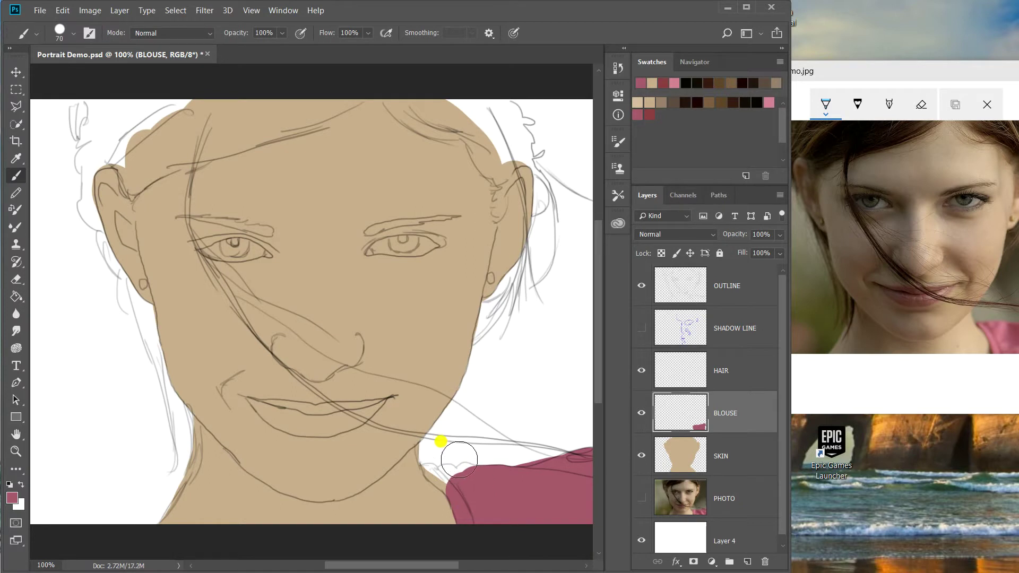
key(bracketleft)
key(bracketleft)
key(bracketleft)
mouse_move(452, 484)
mouse_down()
mouse_move(429, 468)
mouse_move(460, 472)
mouse_up()
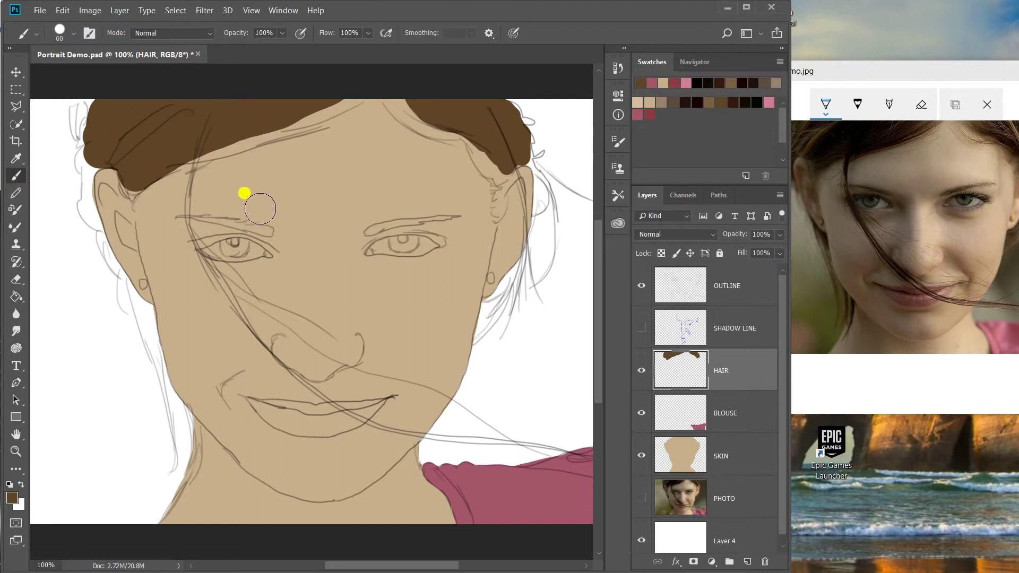
Shrink the brush to 6 px and enable brush smoothing at 23%.
key(bracketleft)
key(bracketleft)
key(bracketleft)
key(bracketleft)
key(bracketleft)
key(bracketleft)
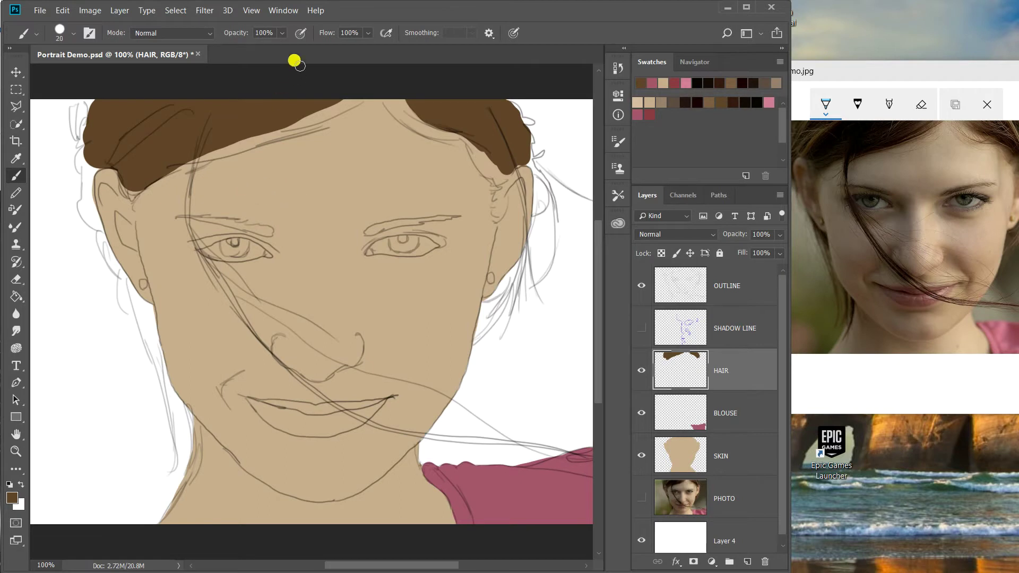
key(bracketleft)
click(486, 34)
click(486, 34)
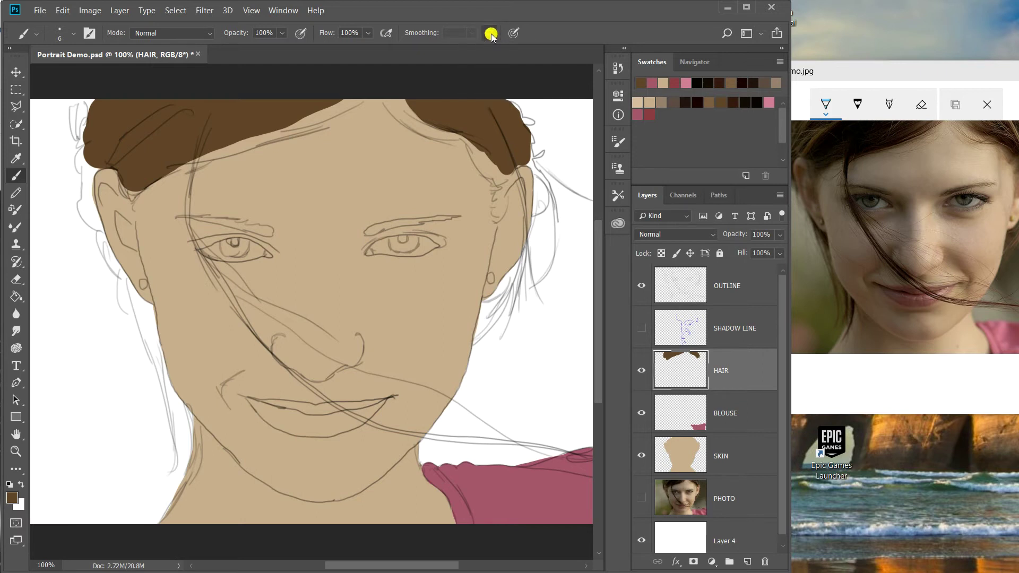
click(89, 34)
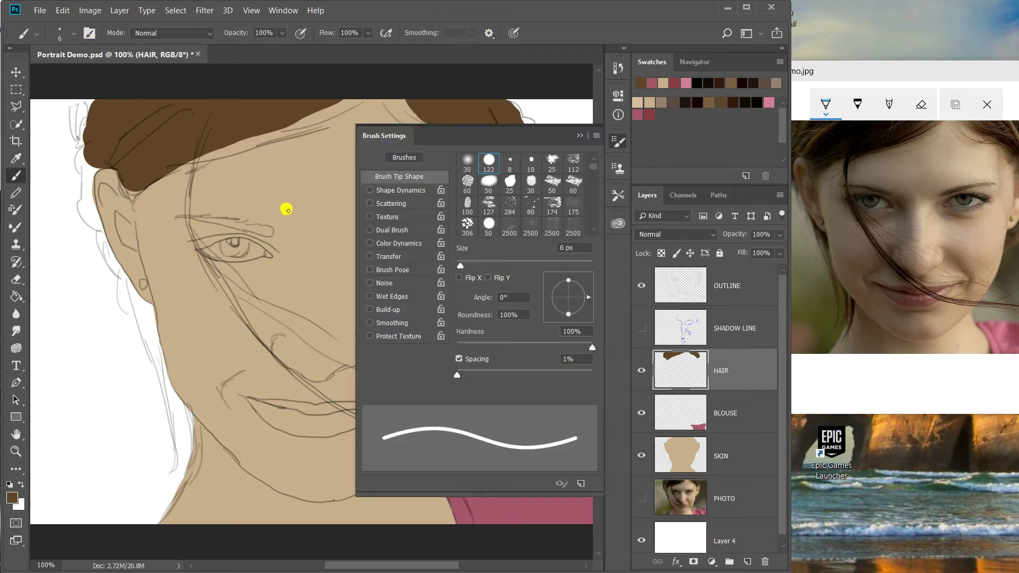
click(371, 323)
click(473, 32)
drag(474, 52, 486, 50)
click(581, 137)
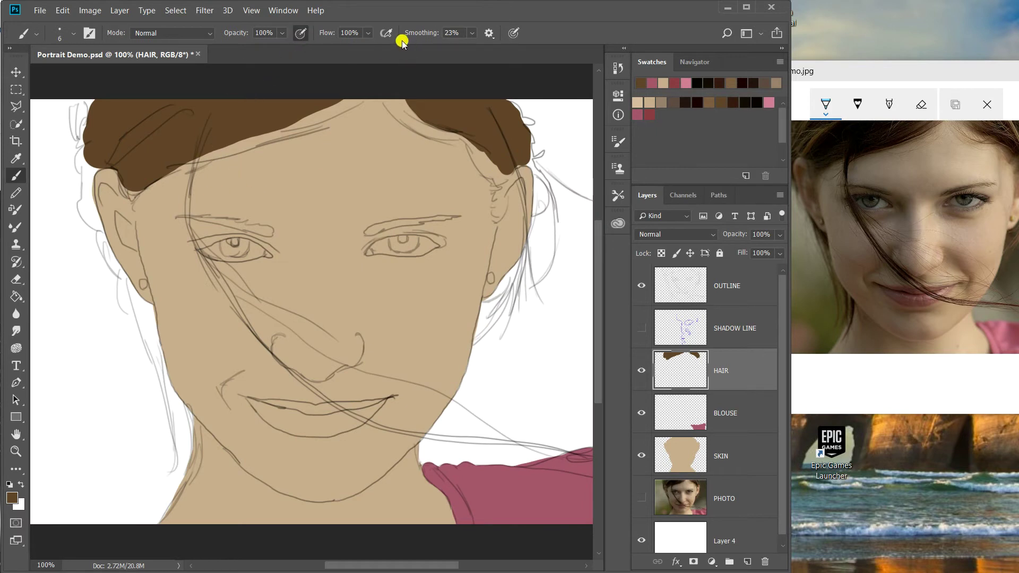
Enable pen pressure for size and paint long hair strands from the hairline across the face.
click(512, 33)
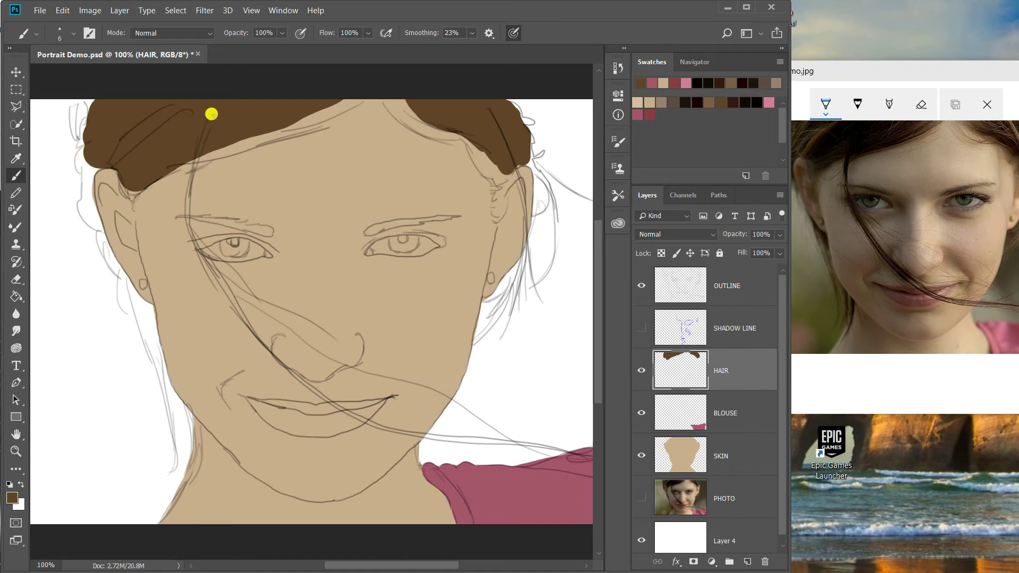
mouse_move(186, 168)
mouse_down()
mouse_move(193, 228)
mouse_move(272, 321)
mouse_move(343, 377)
mouse_move(452, 430)
mouse_move(548, 449)
mouse_up()
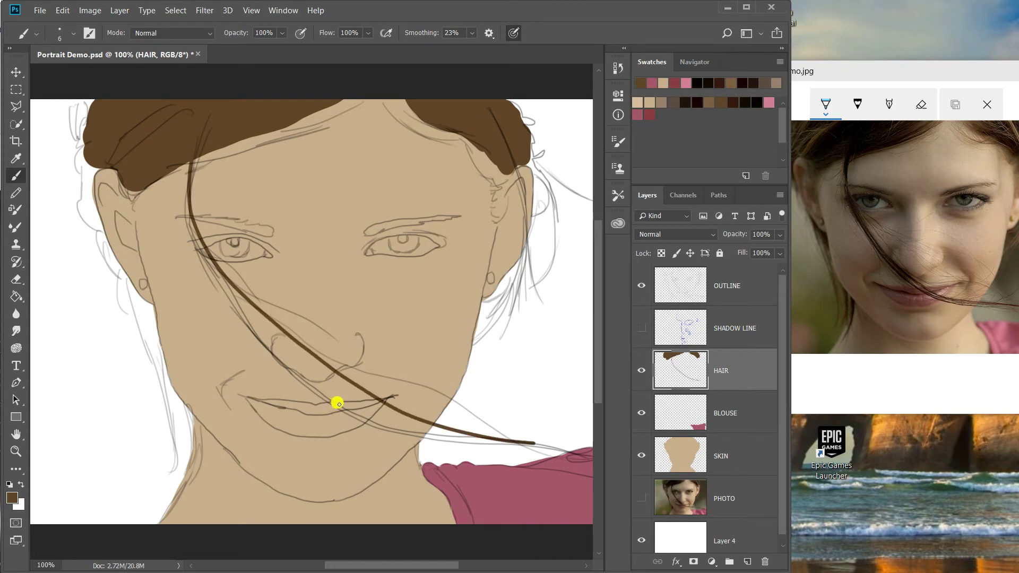
key(ctrl+z)
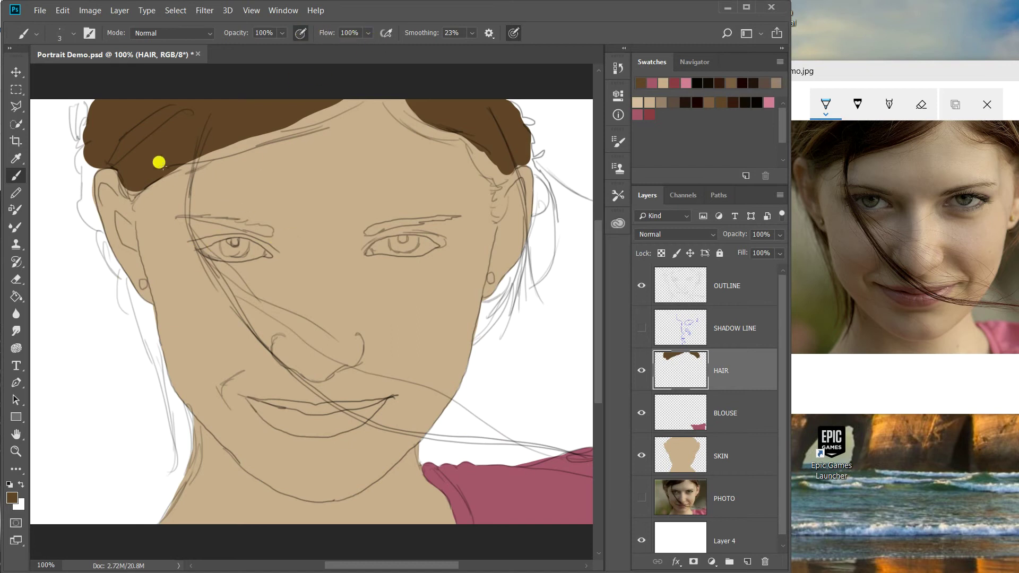
mouse_move(177, 164)
mouse_down()
mouse_move(244, 305)
mouse_move(389, 416)
mouse_move(534, 469)
mouse_up()
mouse_move(196, 174)
mouse_down()
mouse_move(325, 368)
mouse_move(546, 455)
mouse_move(586, 450)
mouse_up()
Paint several thin strands down the right cheek and right side of the face.
drag(500, 141, 532, 243)
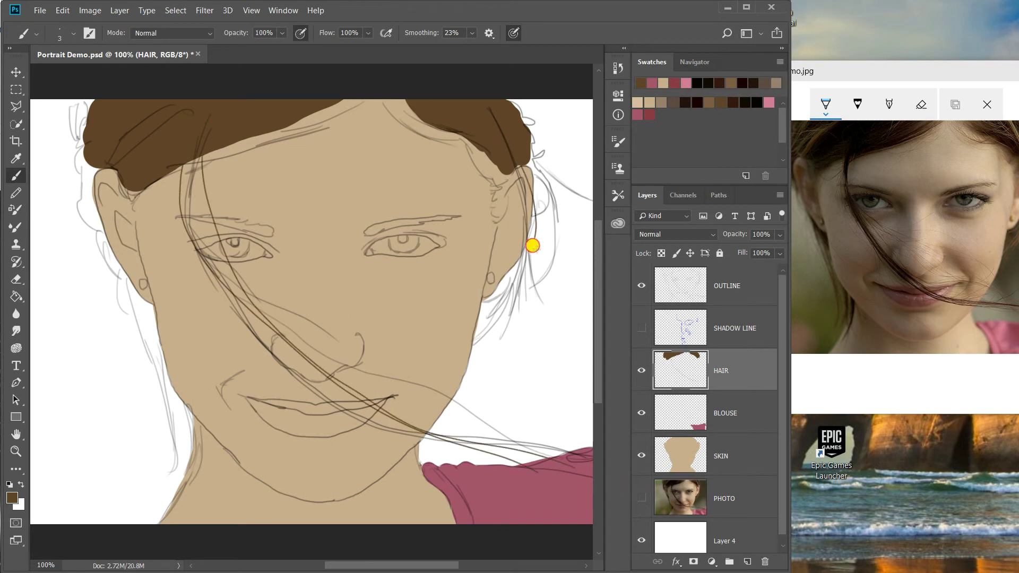
drag(505, 154, 502, 333)
drag(520, 281, 481, 381)
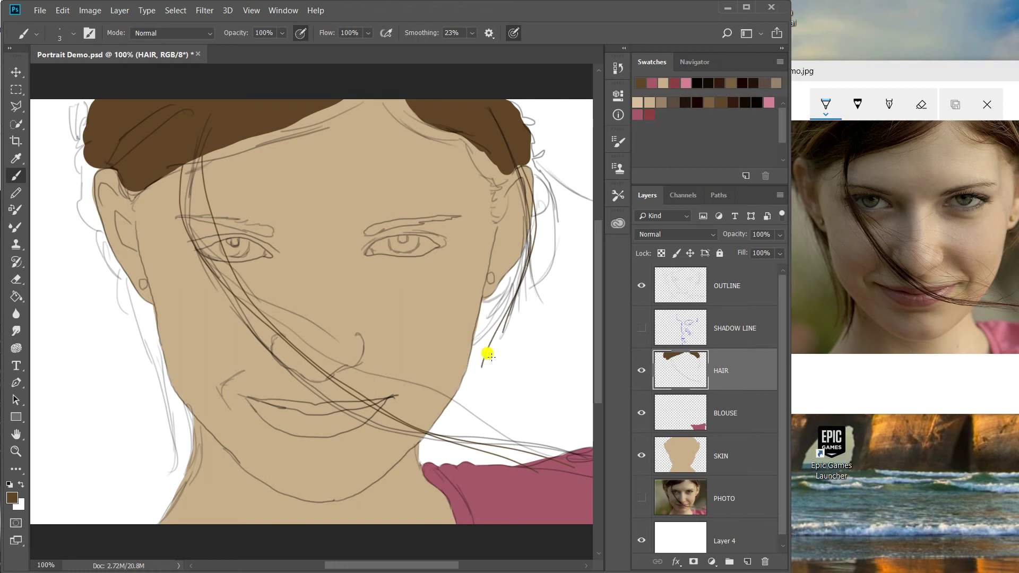
mouse_move(501, 150)
mouse_down()
mouse_move(522, 198)
mouse_move(484, 337)
mouse_up()
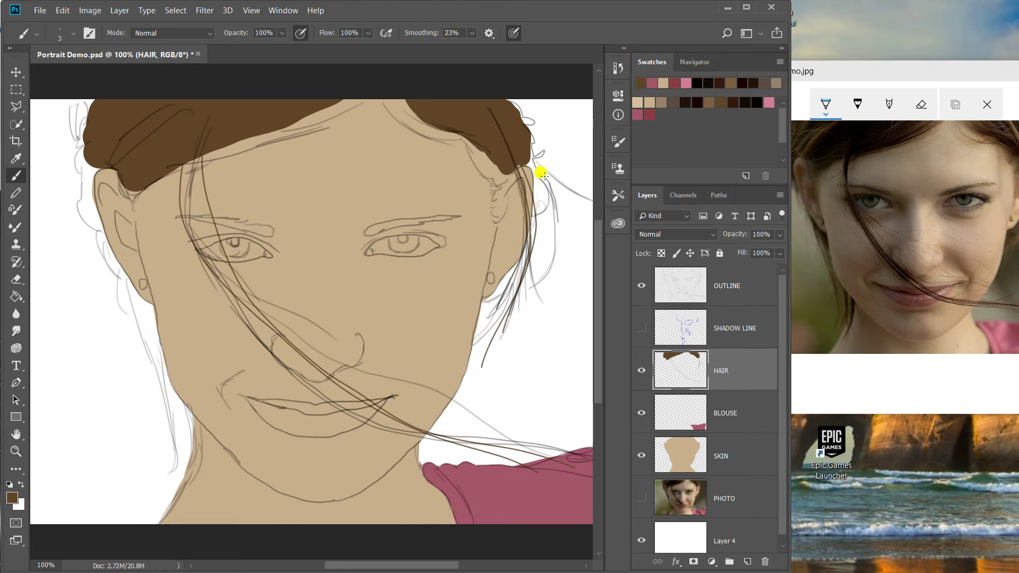
drag(532, 153, 580, 190)
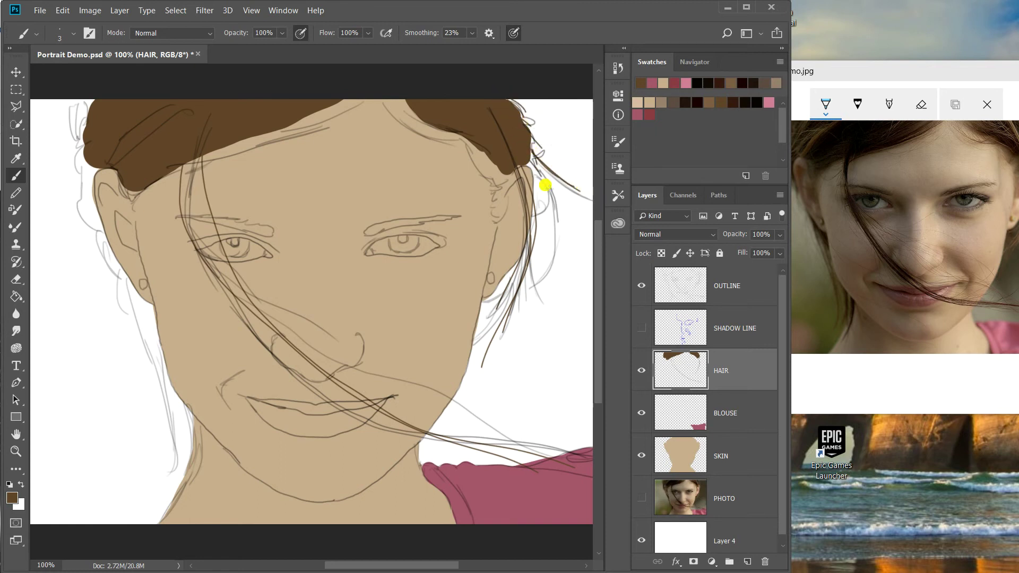
drag(527, 155, 552, 270)
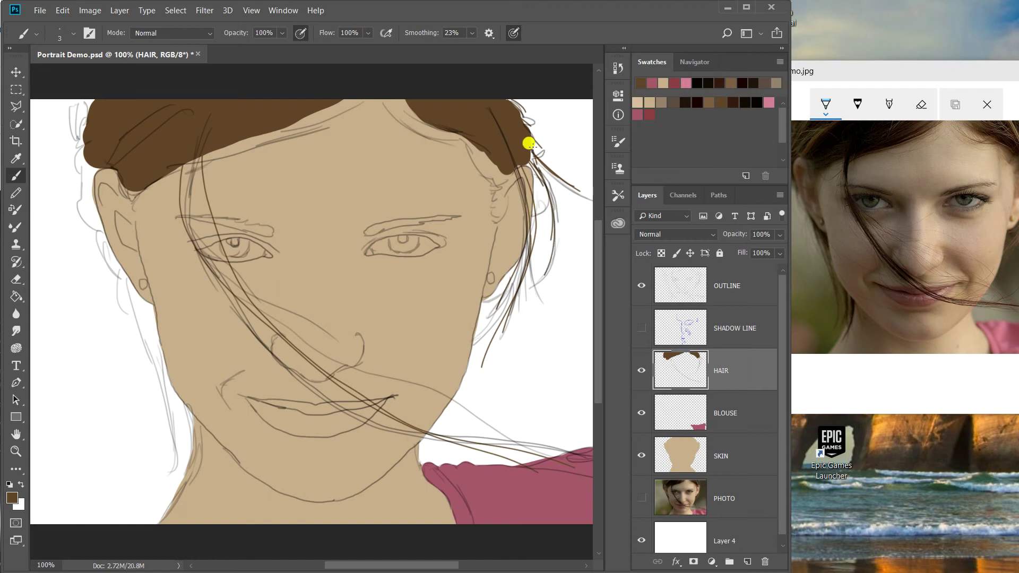
Add strands along the top hairline sweeping down toward the right temple.
mouse_move(372, 83)
mouse_down()
mouse_move(470, 144)
mouse_move(464, 138)
mouse_up()
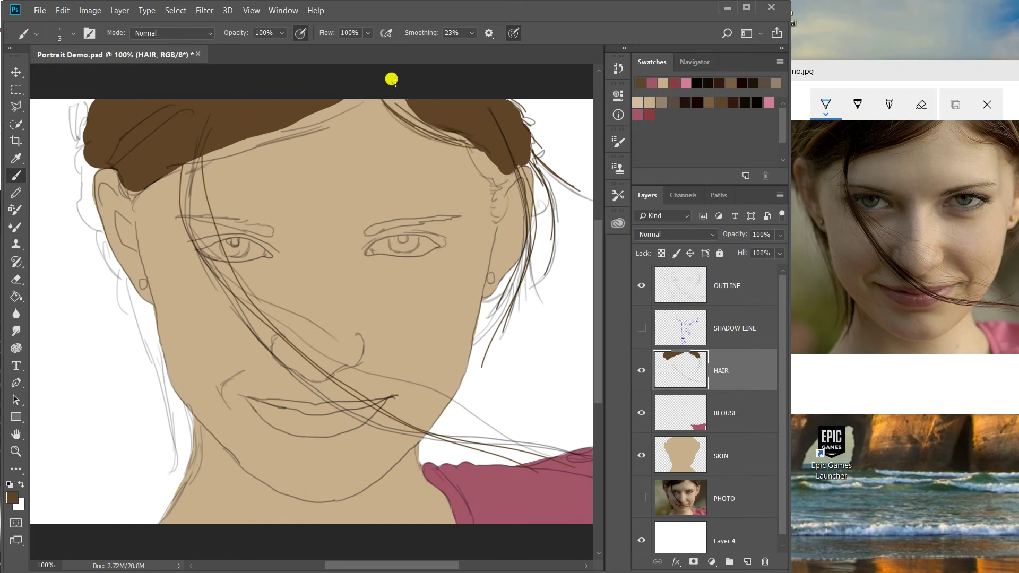
mouse_move(384, 83)
mouse_down()
mouse_move(425, 109)
mouse_move(382, 84)
mouse_move(399, 79)
mouse_move(437, 113)
mouse_move(403, 112)
mouse_move(381, 91)
mouse_move(429, 110)
mouse_move(386, 75)
mouse_move(466, 129)
mouse_up()
drag(402, 87, 489, 166)
mouse_move(464, 133)
mouse_down()
mouse_move(484, 139)
mouse_move(505, 182)
mouse_up()
drag(470, 115, 521, 177)
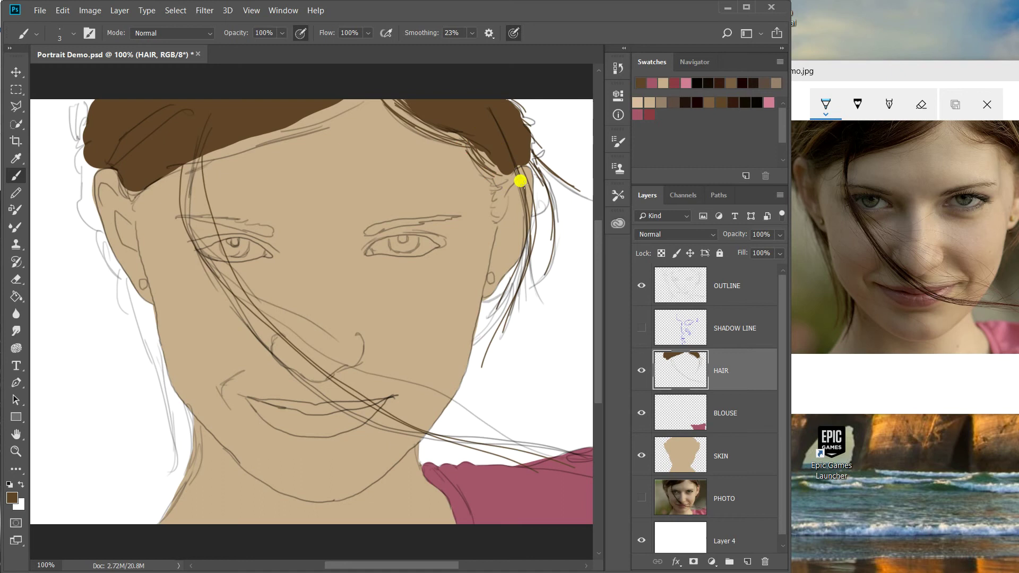
drag(471, 134, 510, 175)
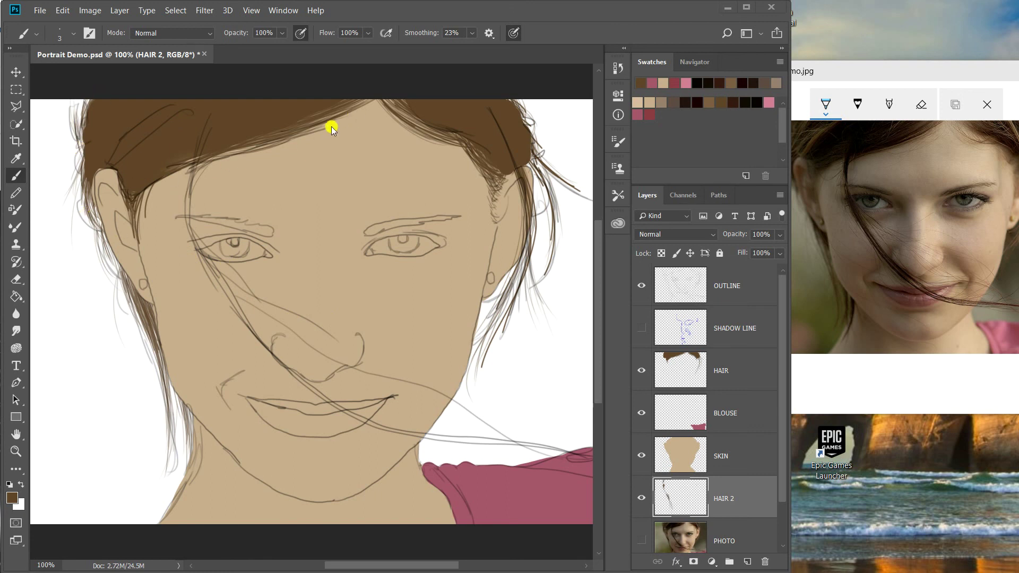
Hide the OUTLINE layer to view the flat skin, hair and blouse colours alone.
click(641, 286)
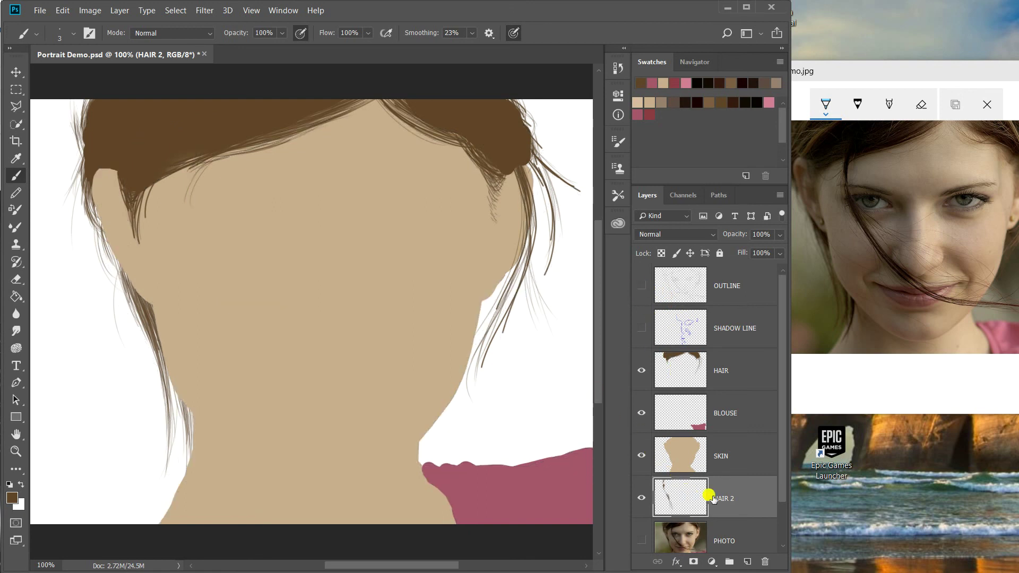